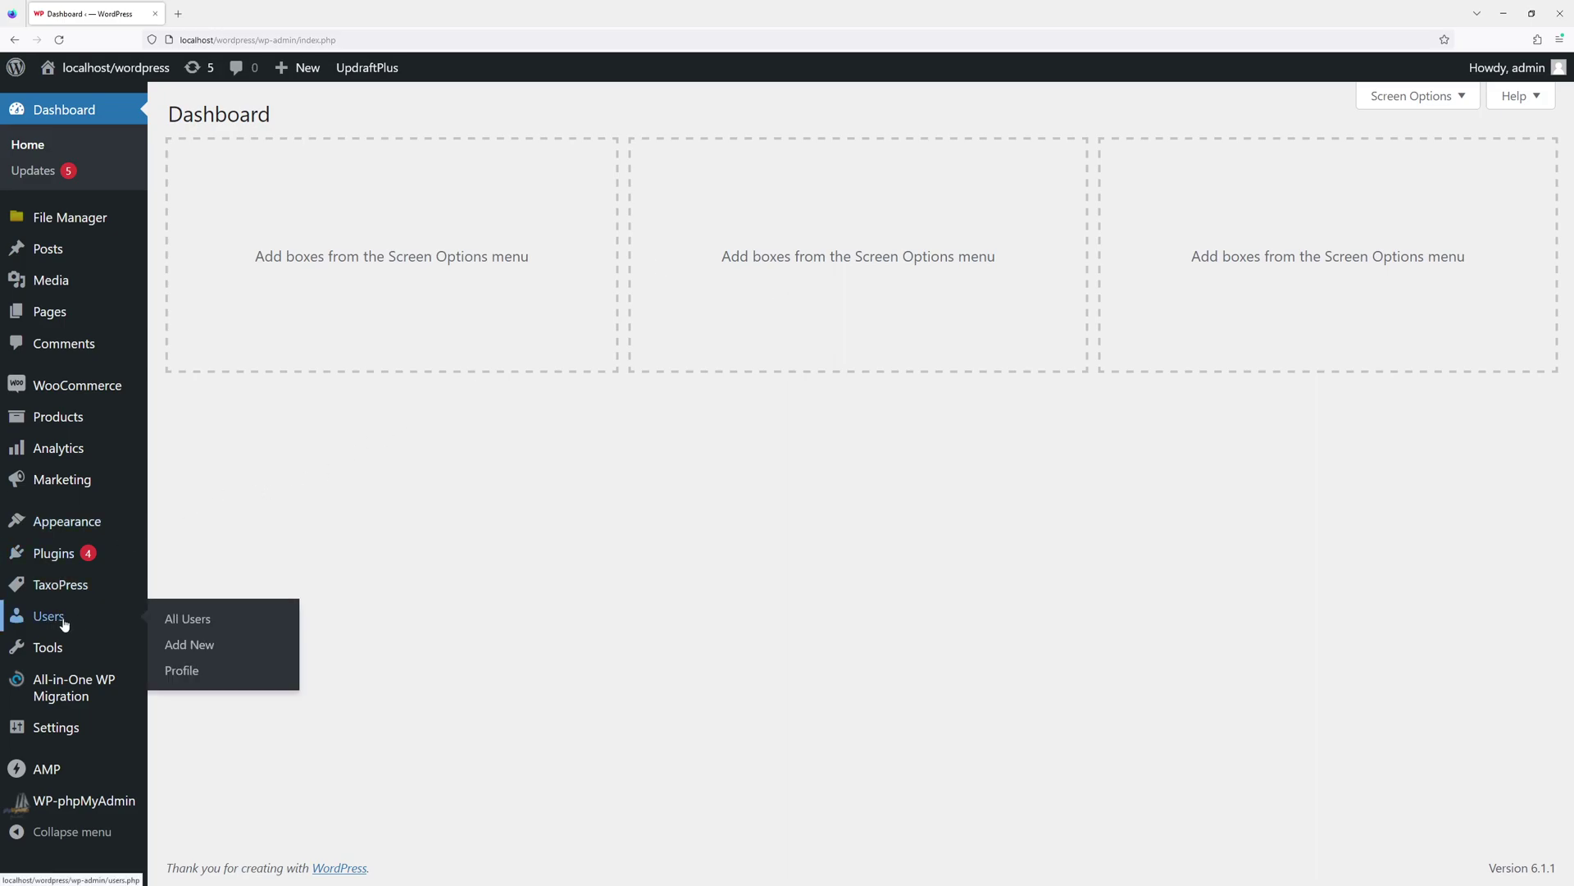
- Open the All Users list from the Users menu in the admin sidebar
left_click(172, 619)
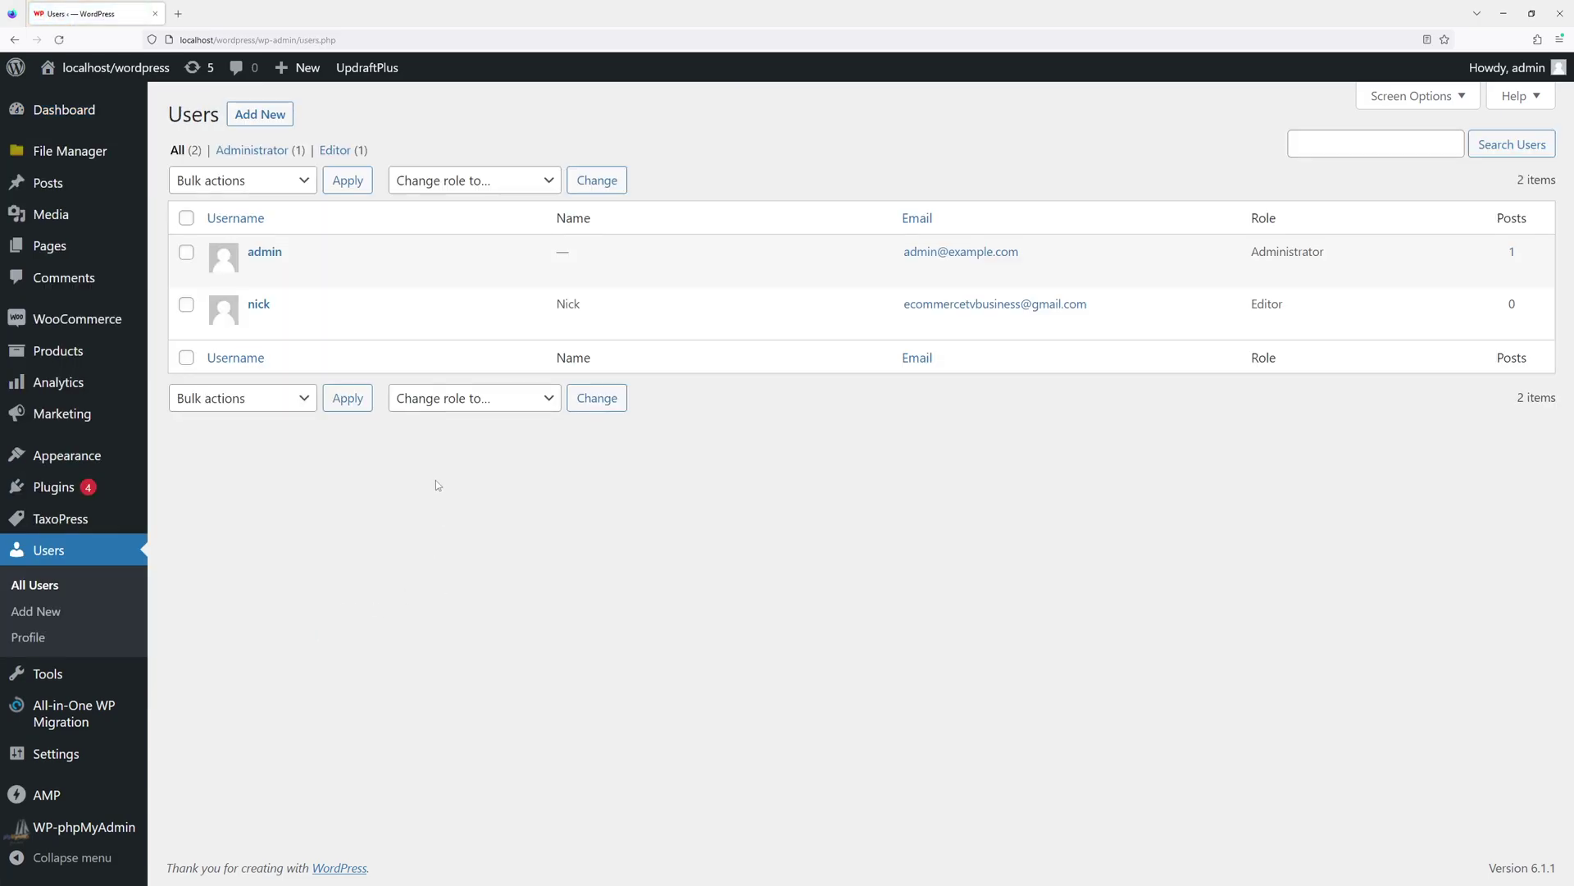
left_click(258, 305)
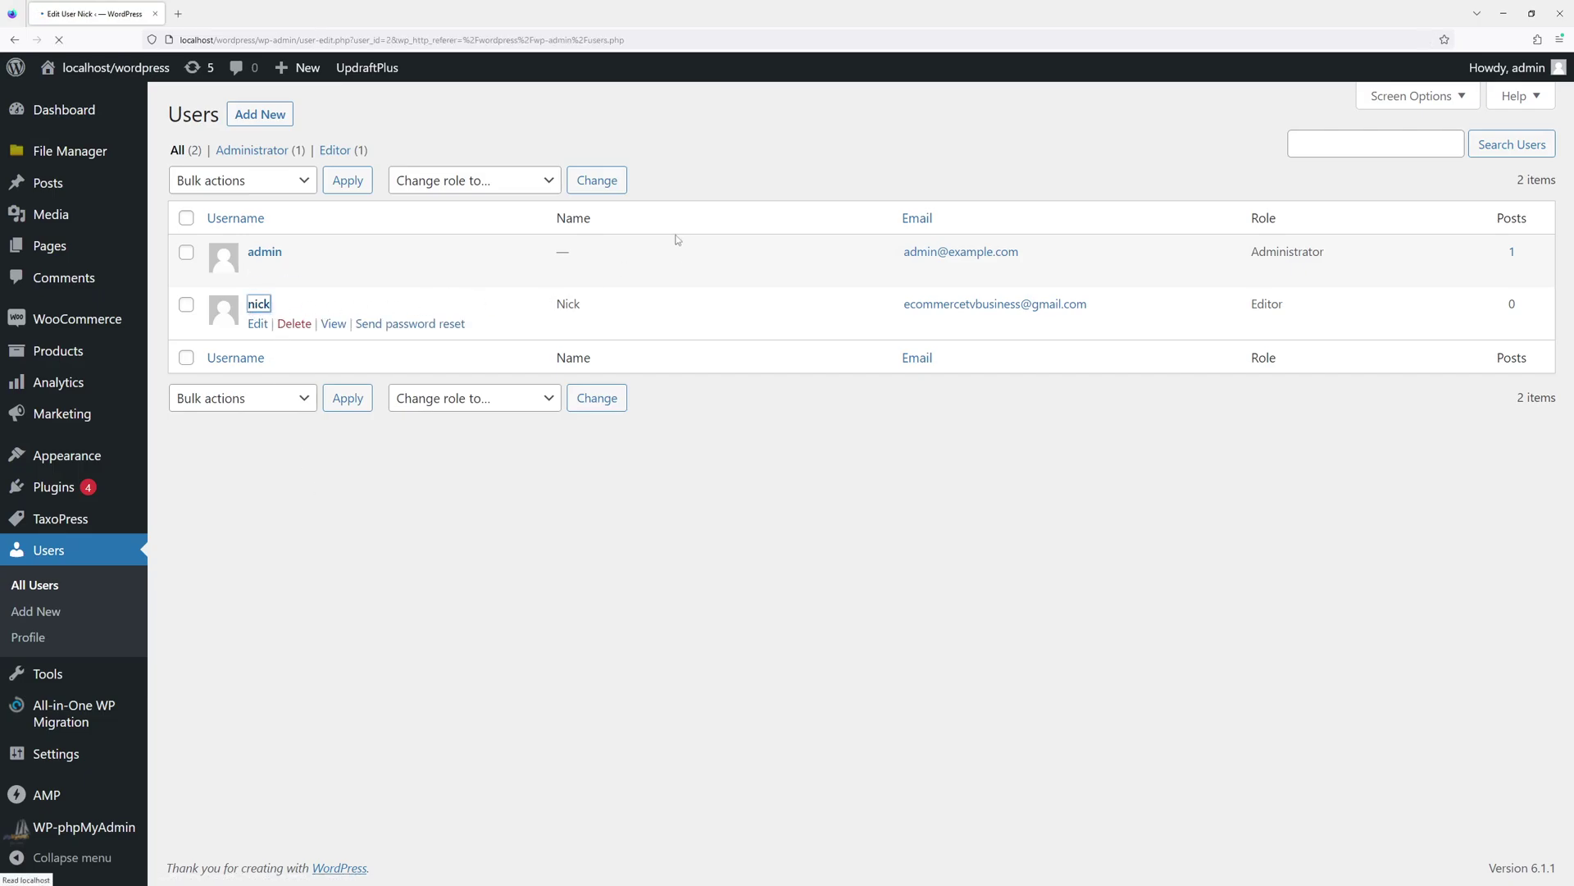
scroll(675, 239, "down", 3)
scroll(675, 239, "down", 3)
scroll(674, 238, "down", 2)
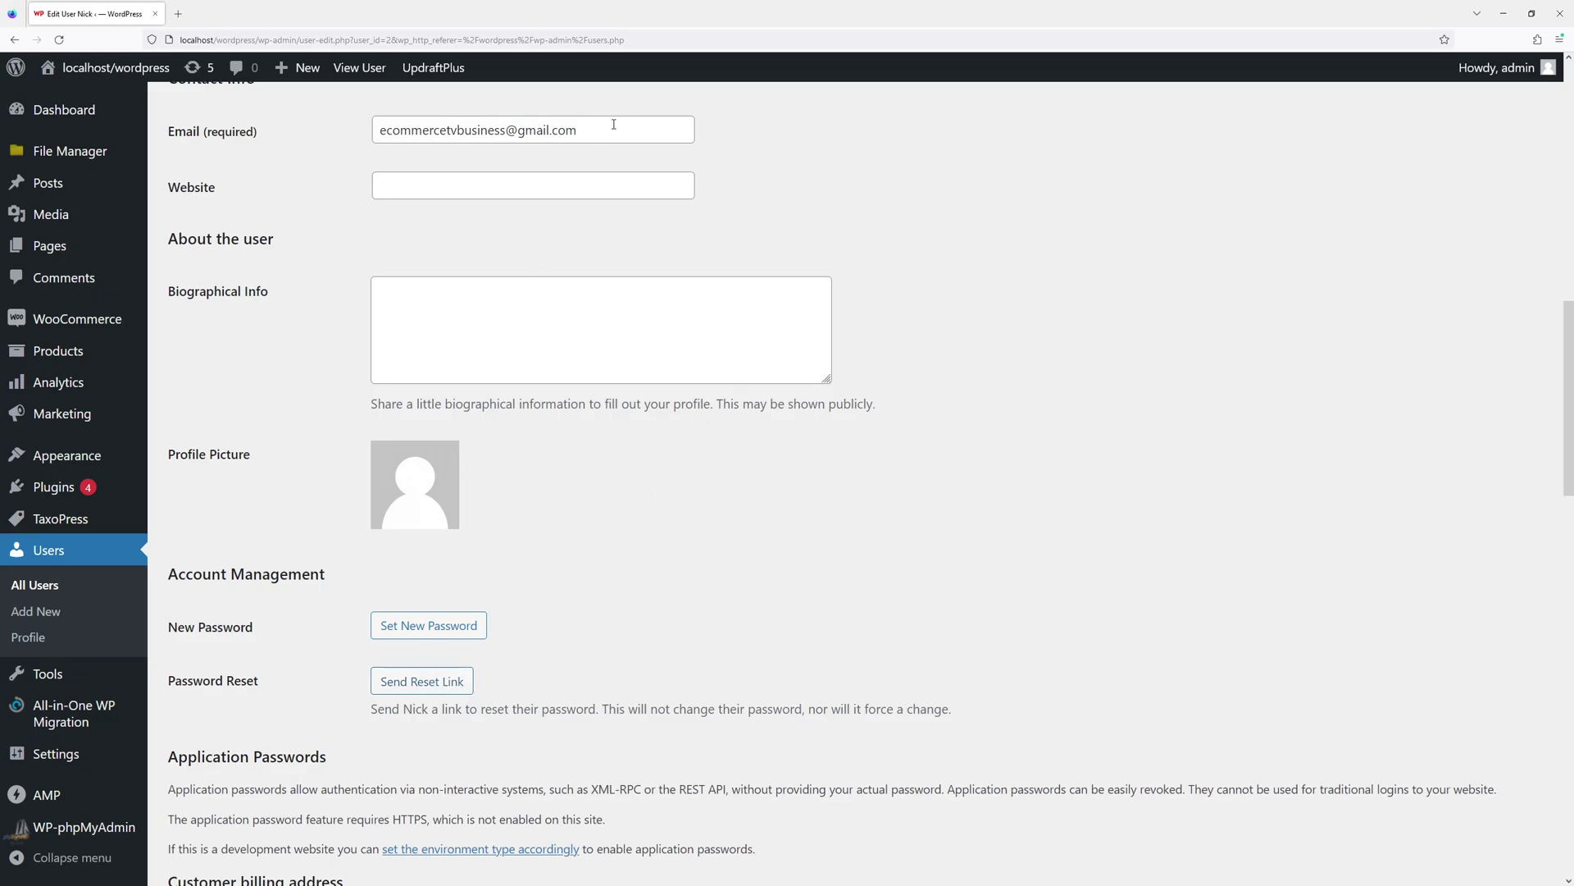
left_click_drag(615, 129, 379, 129)
left_click(761, 207)
key("alt+Left")
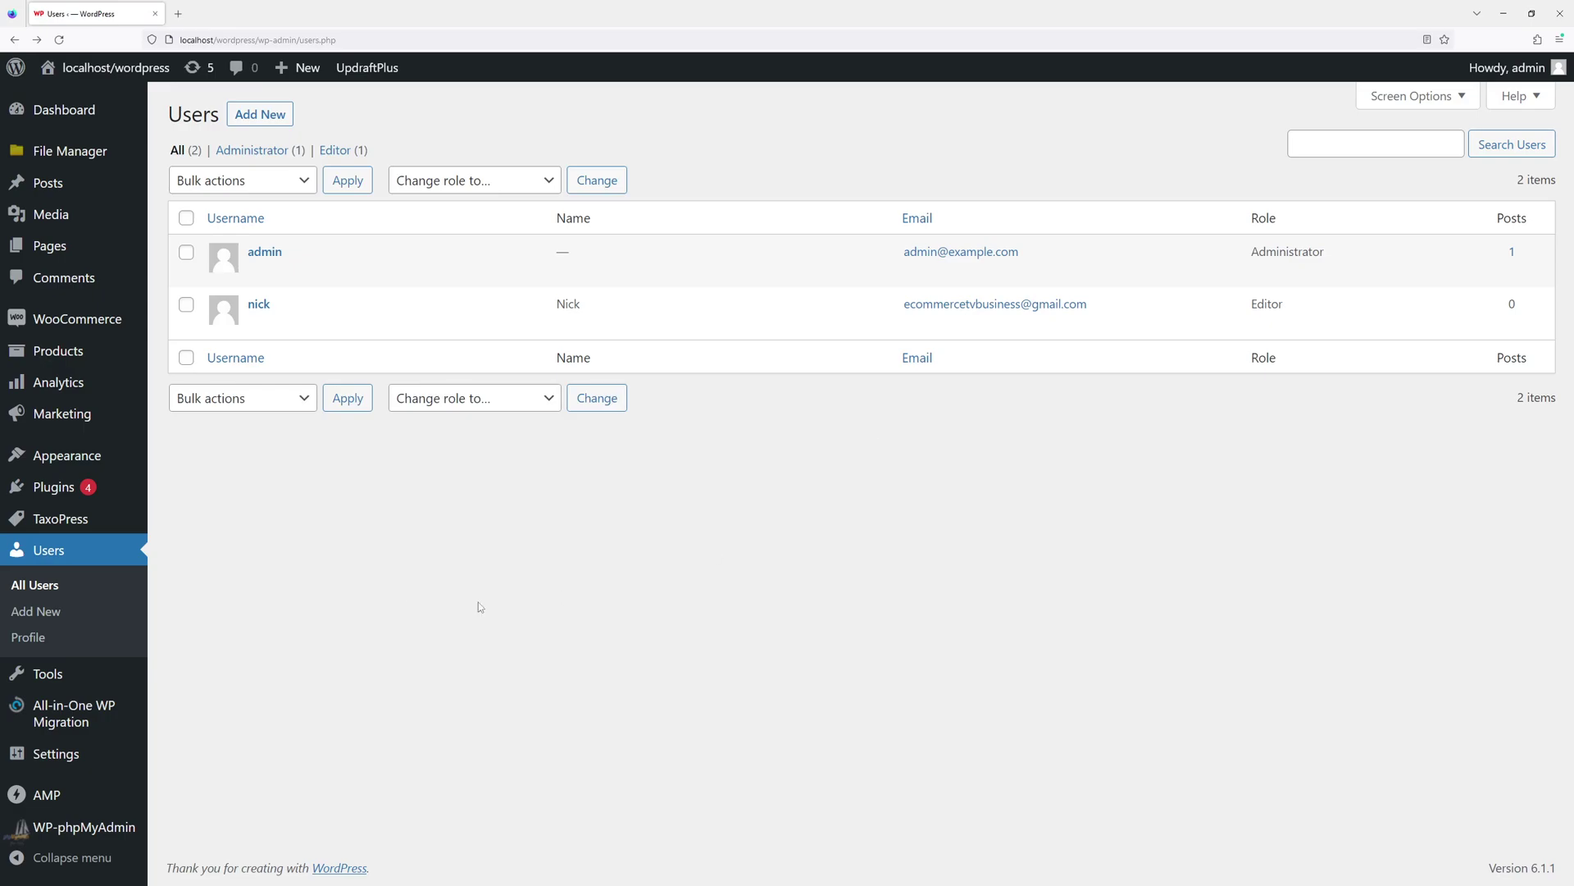
left_click(45, 584)
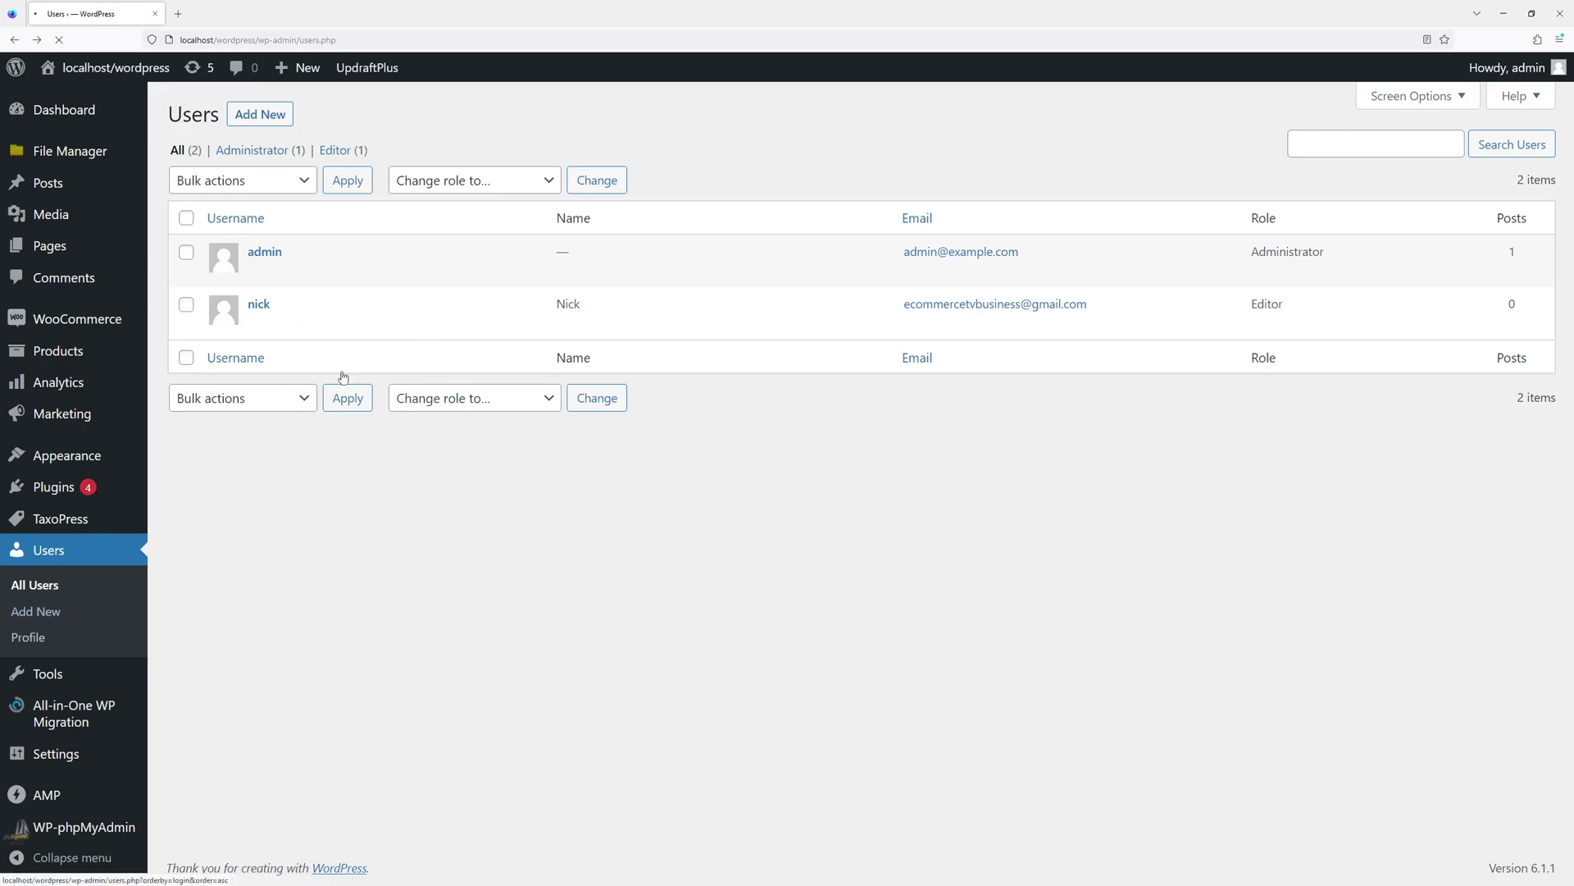
- Select both accounts, including nick's, and apply the 'Send password reset' bulk action
left_click(186, 253)
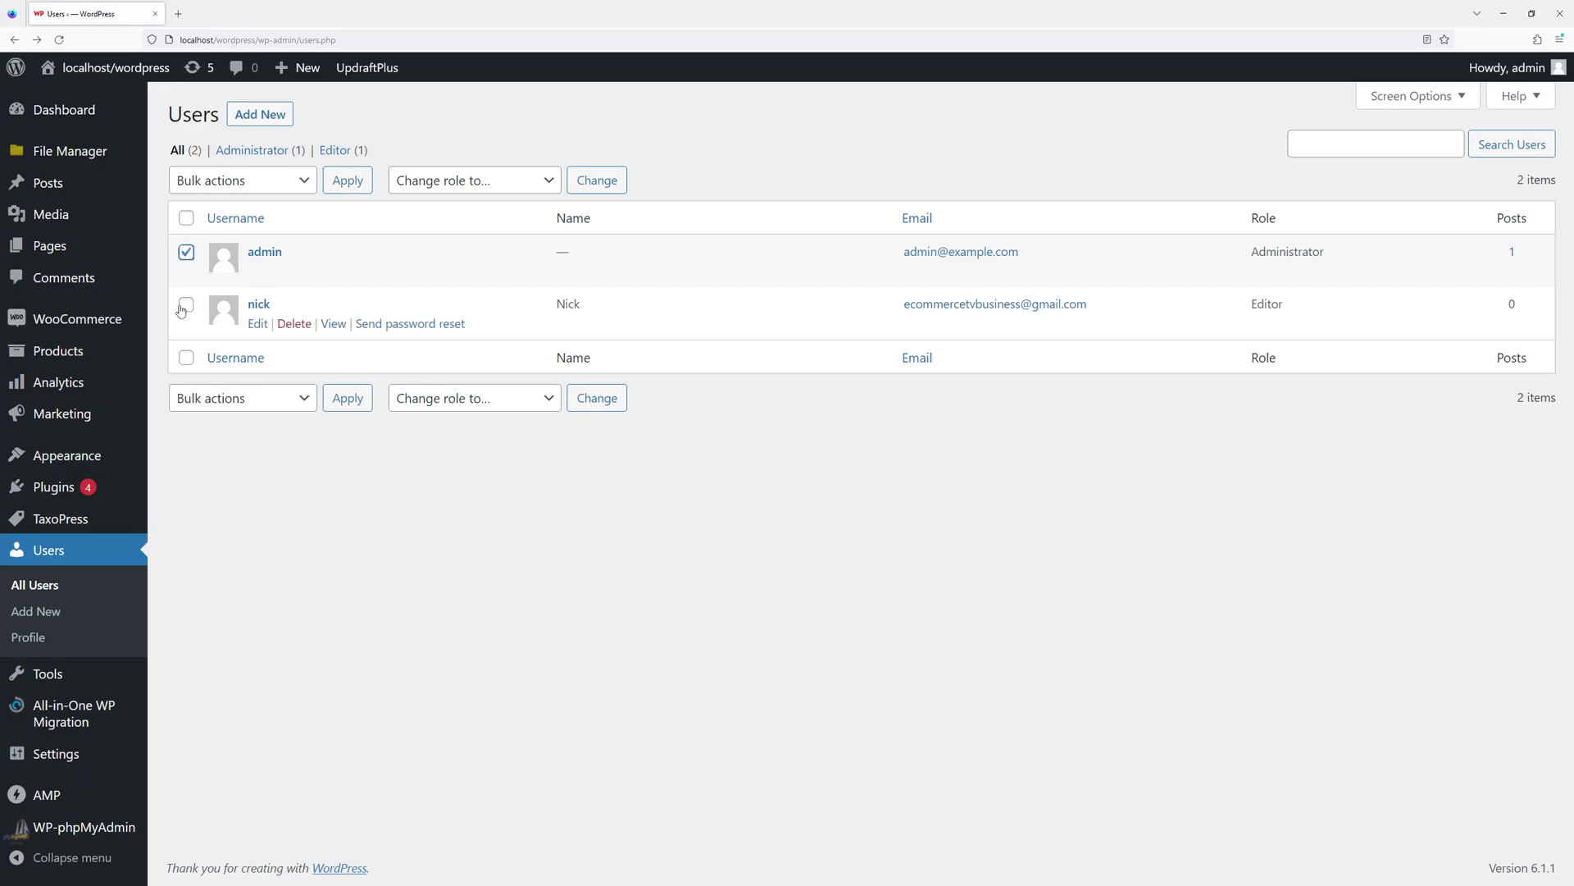
left_click(186, 304)
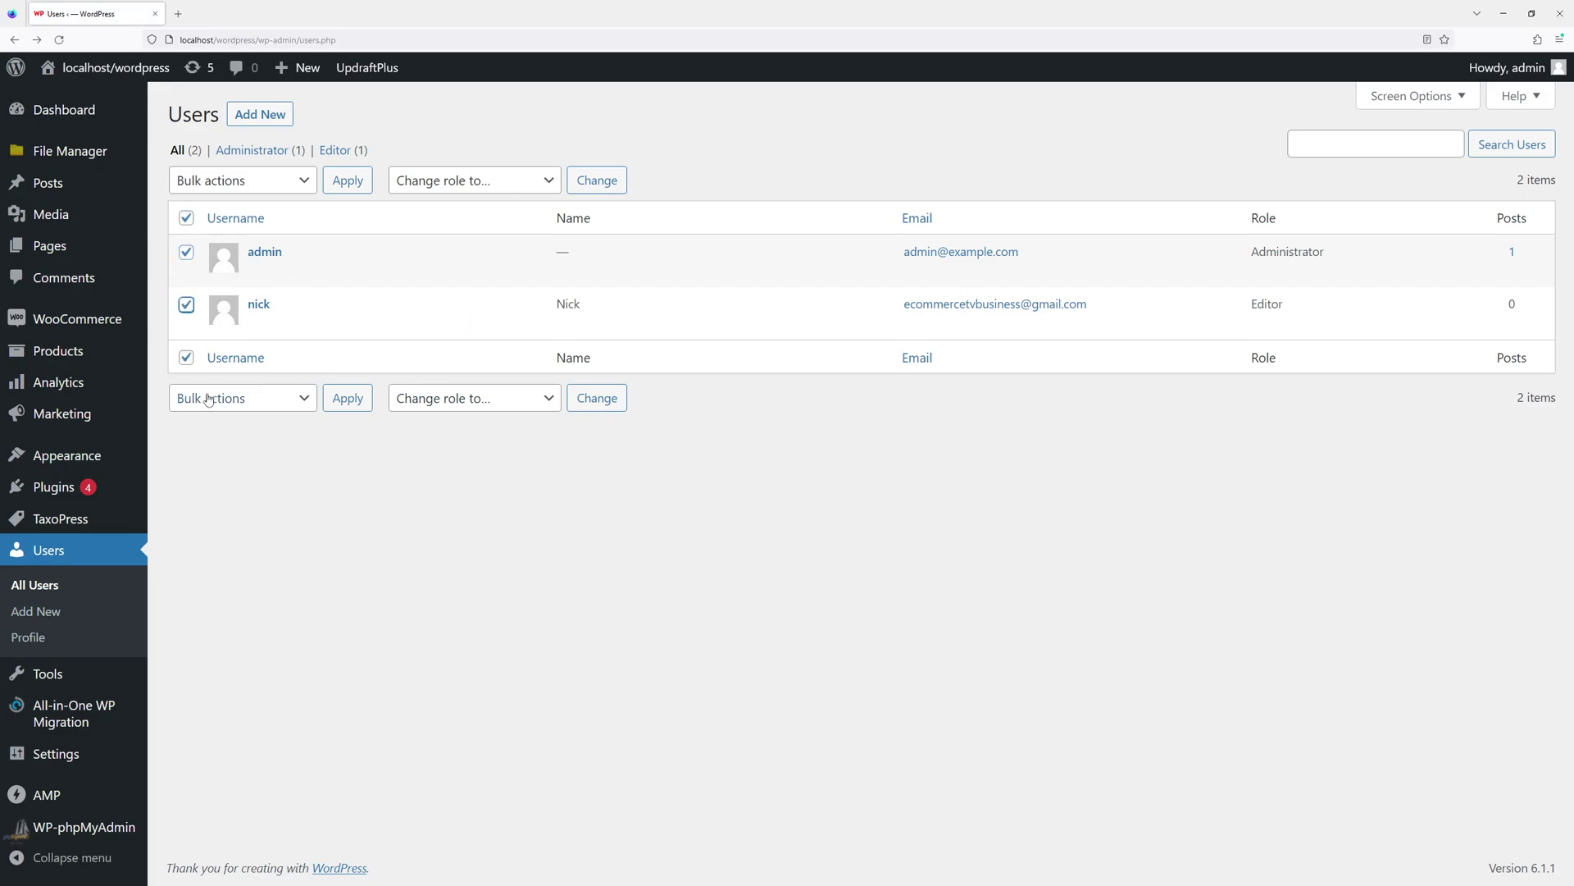
left_click(246, 401)
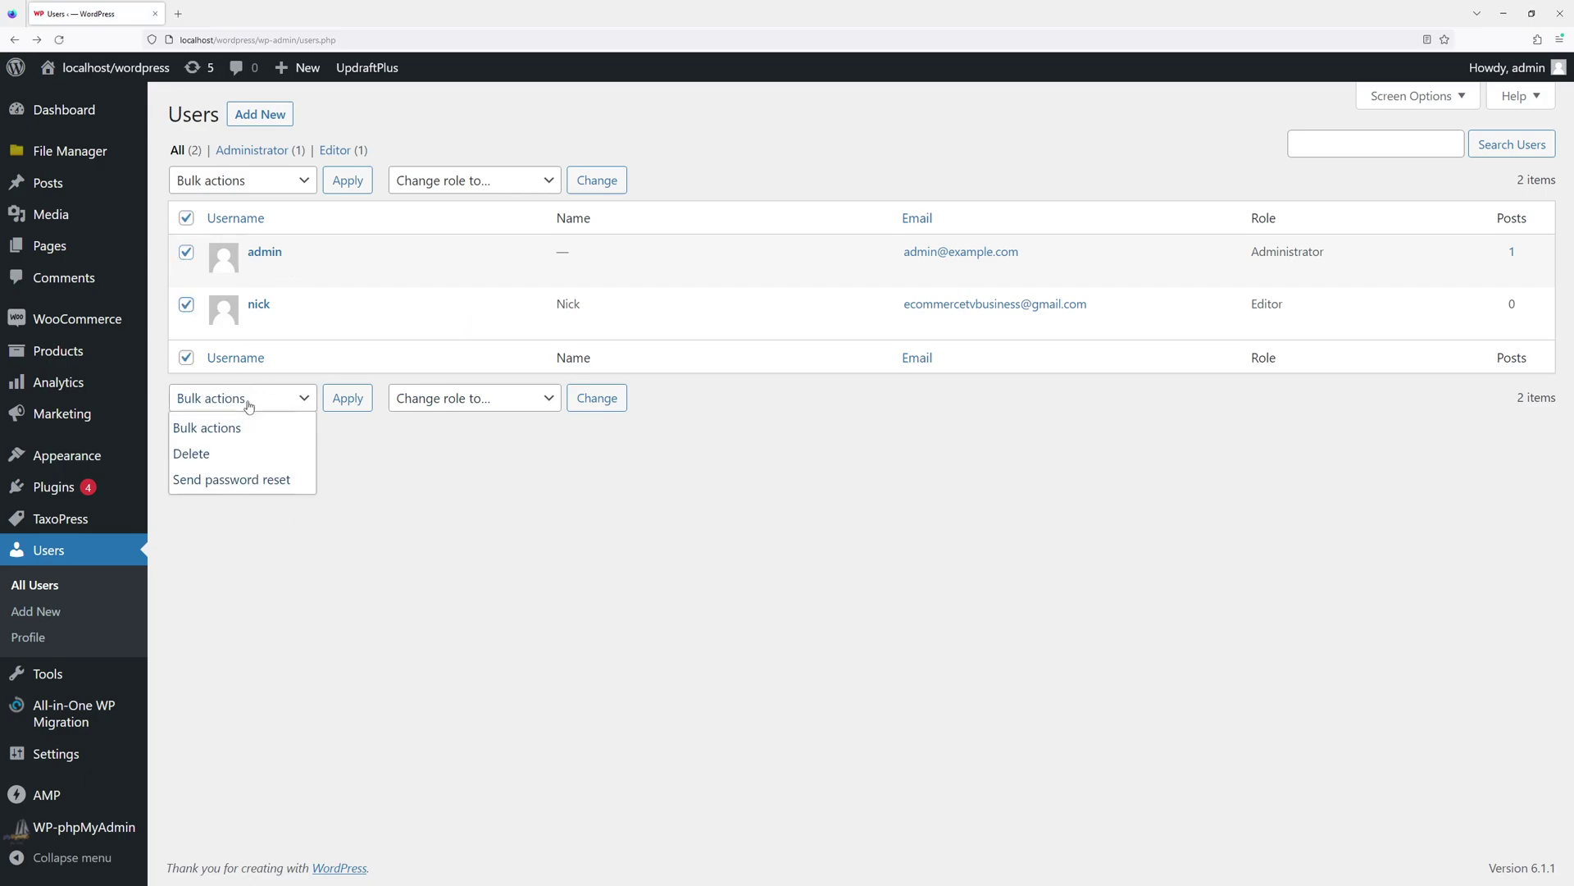
left_click(196, 480)
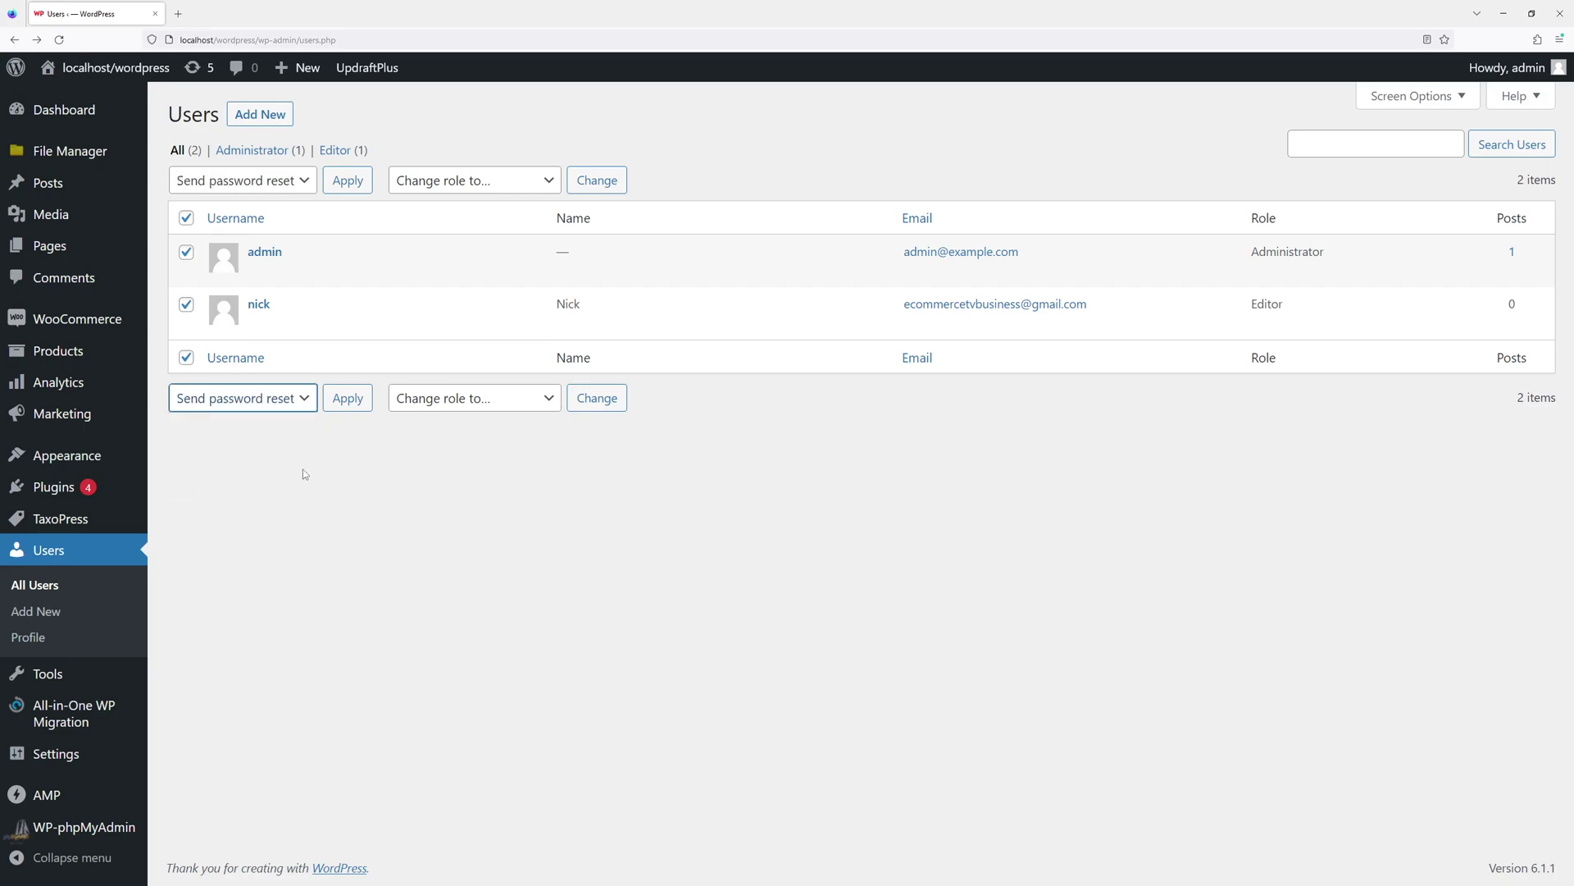
left_click(335, 412)
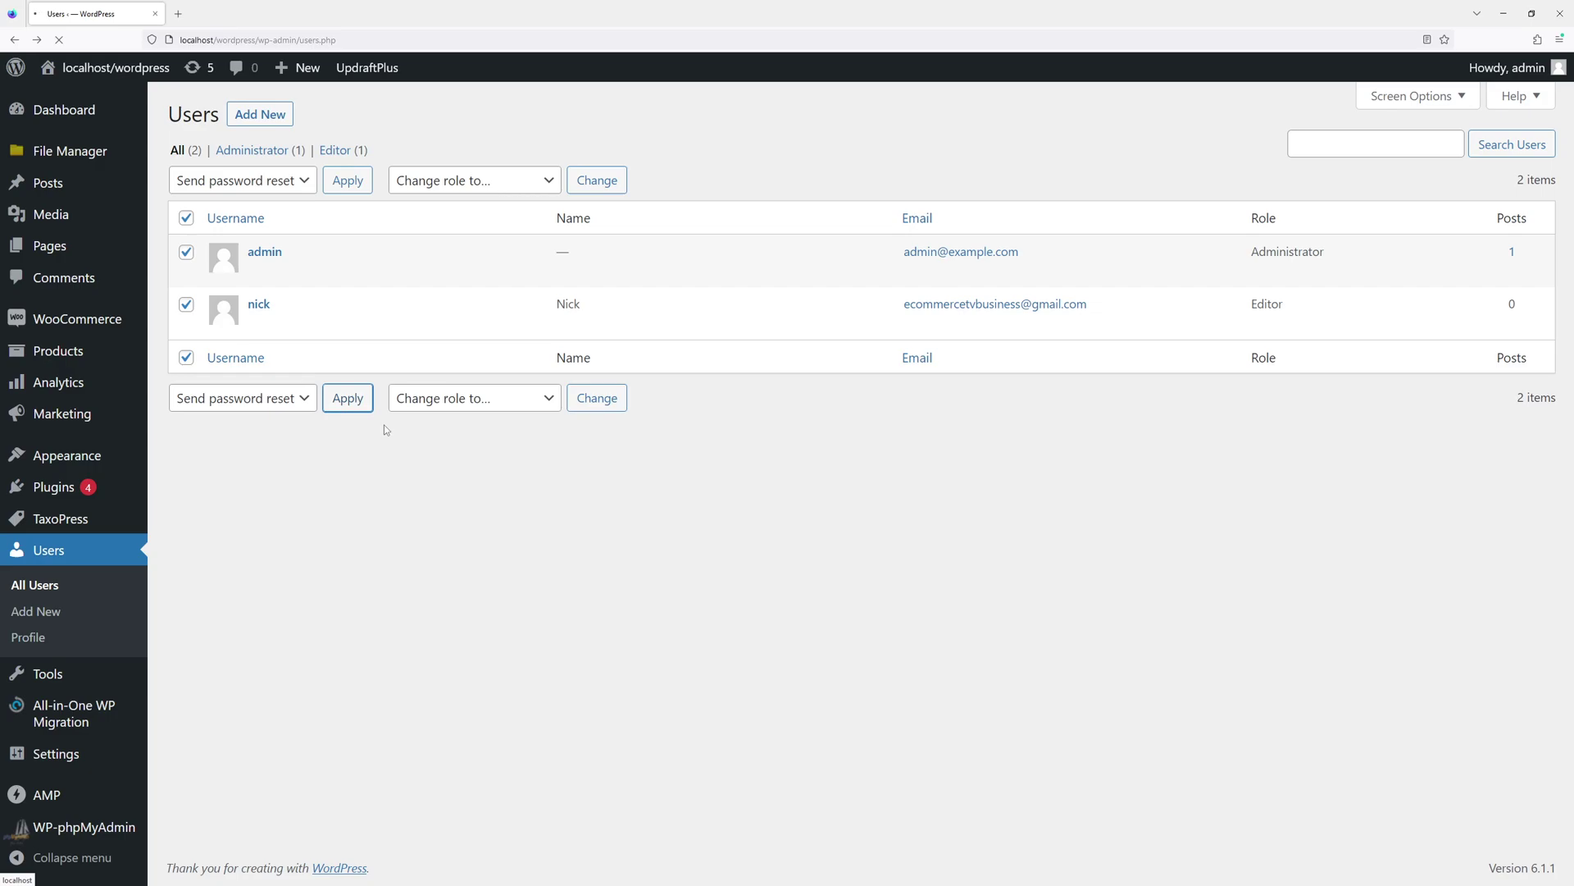